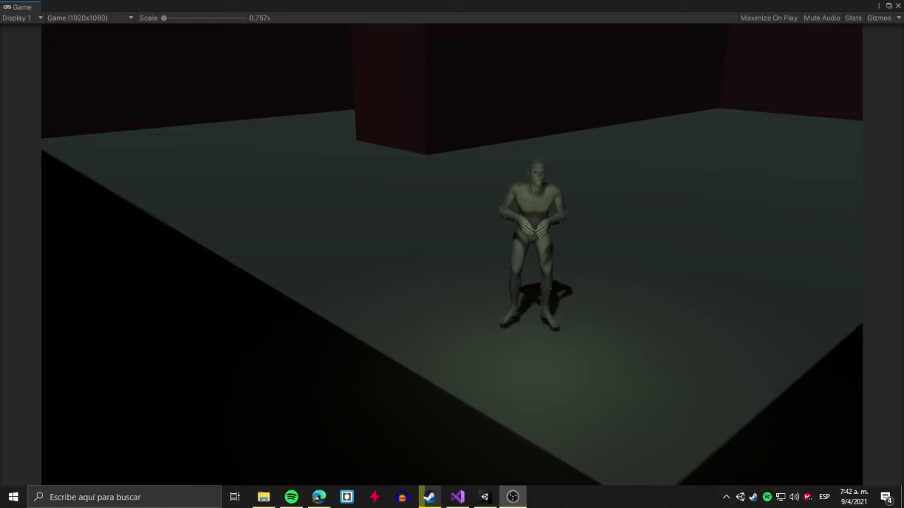
Walk the character through the dark maze with WASD, triggering the camera to switch viewpoints.
left_click(395, 7)
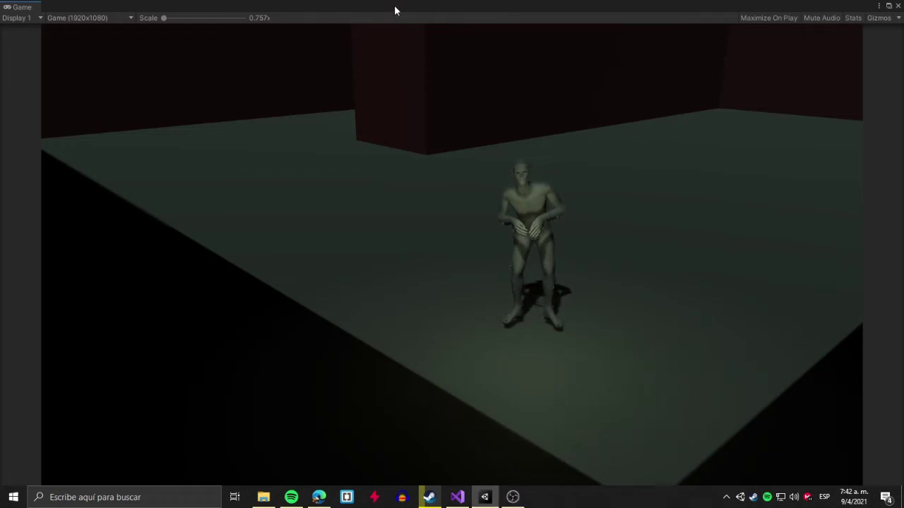
key("a")
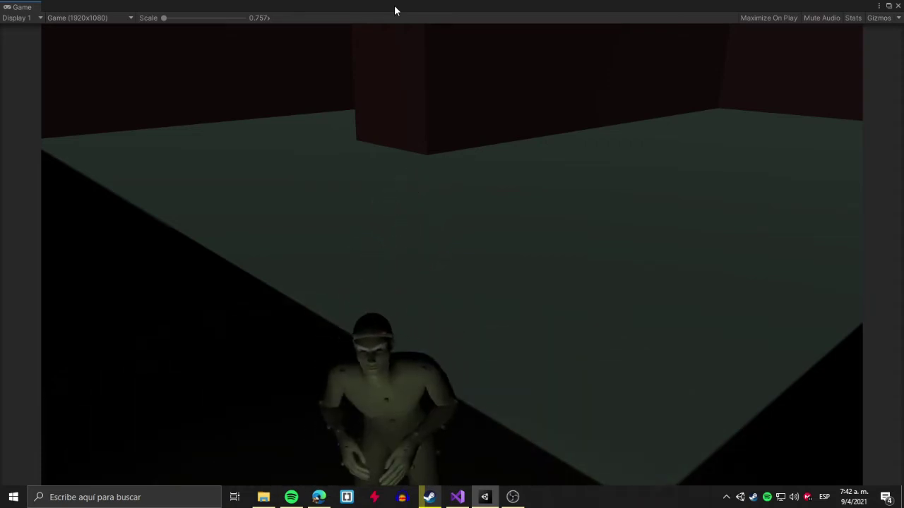
key("d")
key("w")
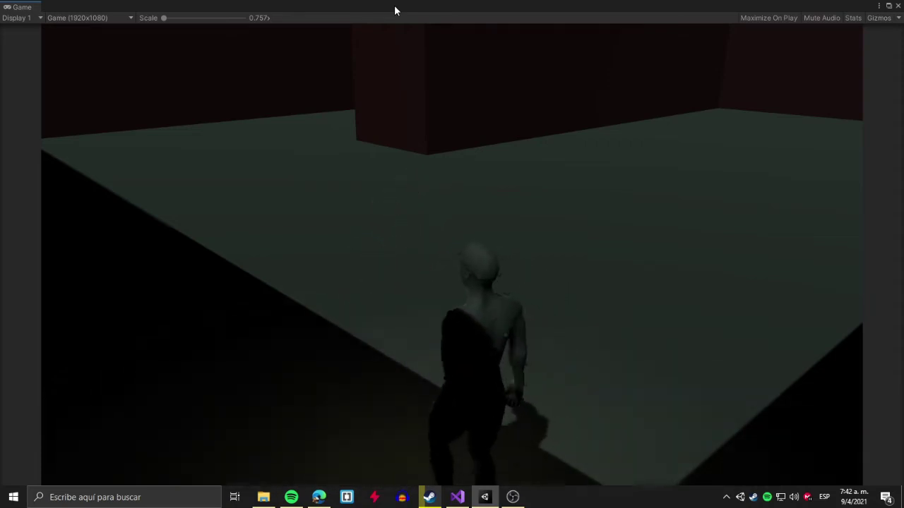
key("a")
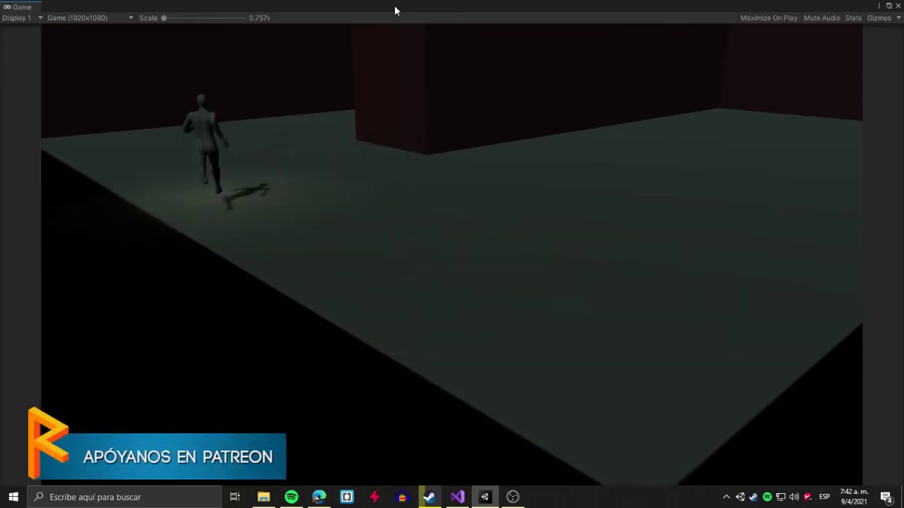
key("s")
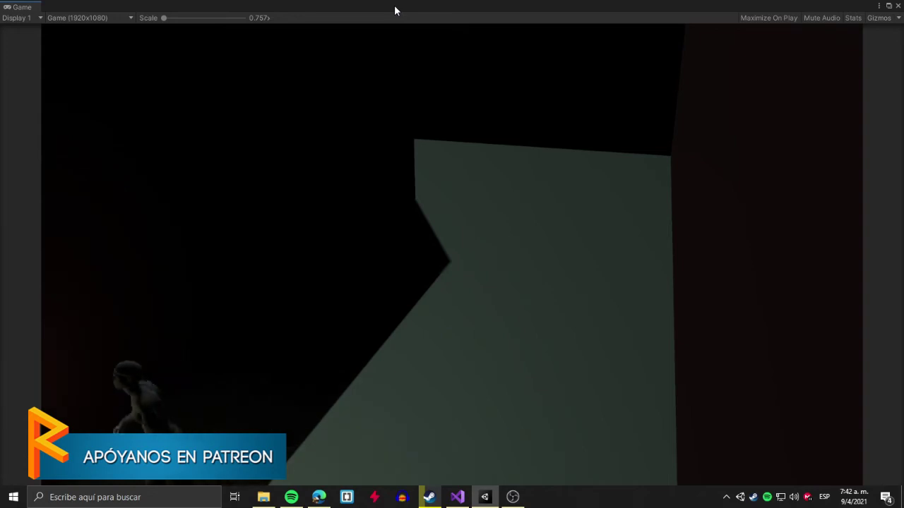
key("w")
key("w")
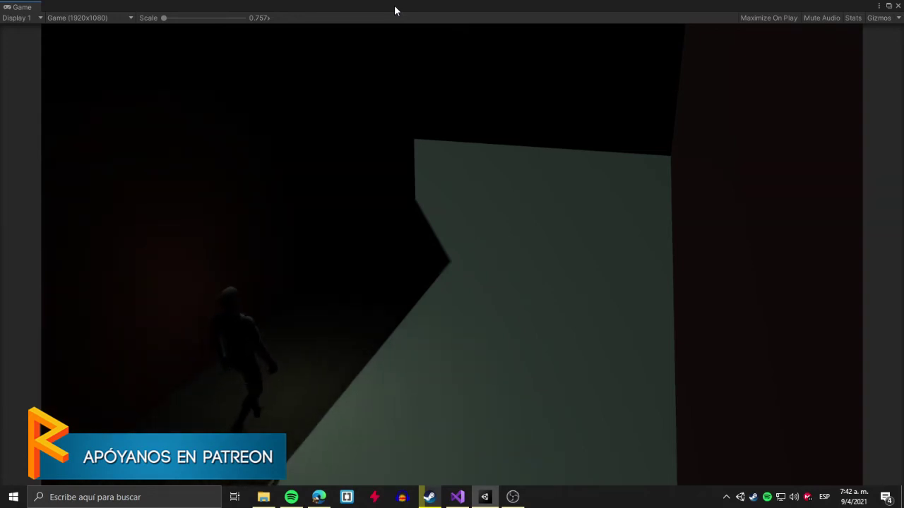
key("s")
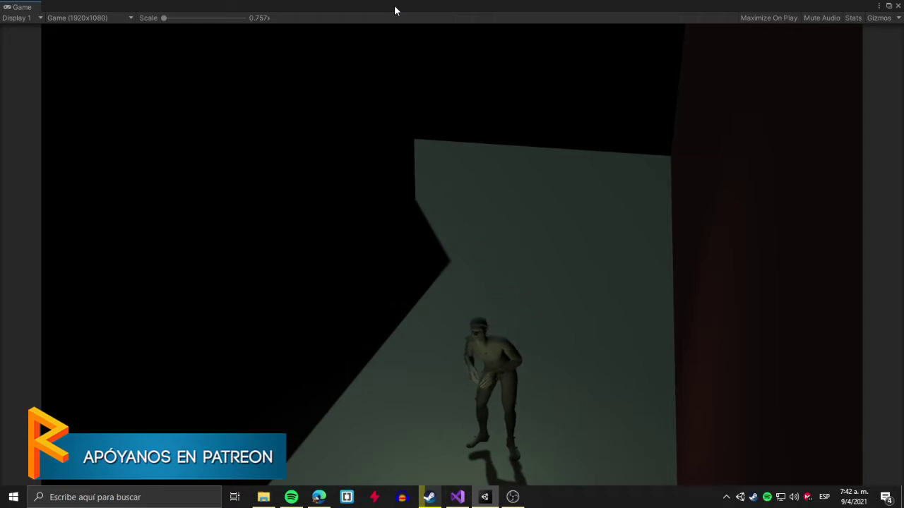
key("w")
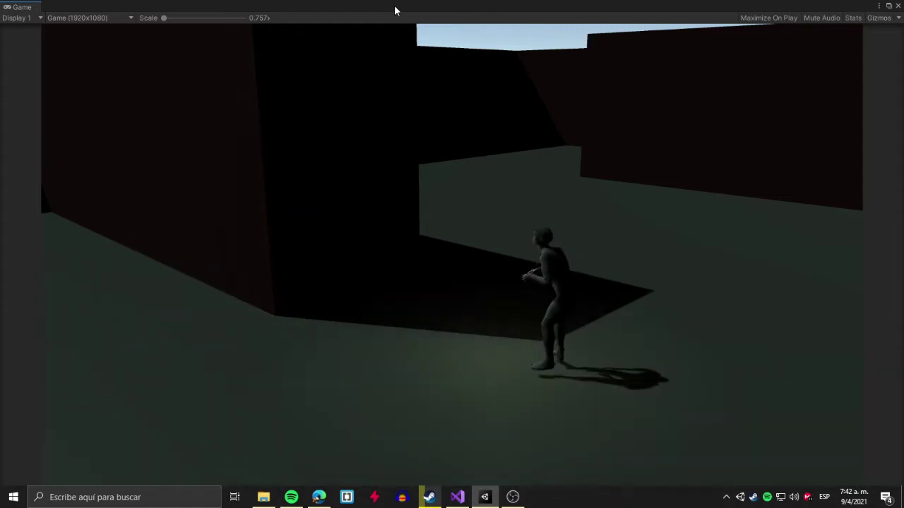
Restore the Game view, stop Play mode, and dock the Game view beside the Scene view.
double_click(207, 8)
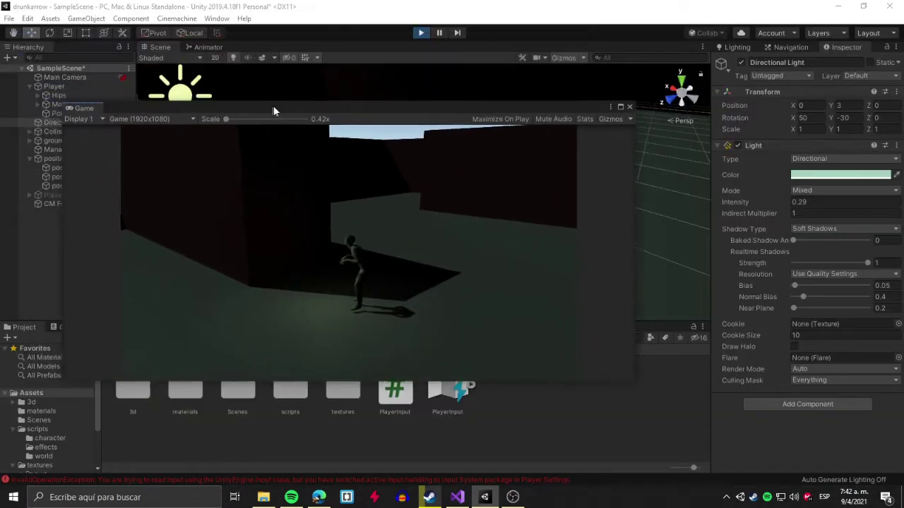
left_click(424, 36)
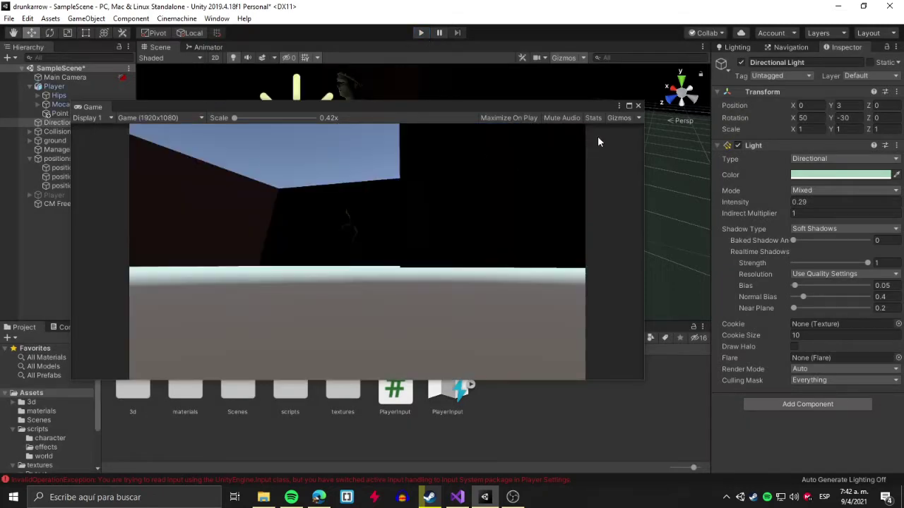
left_click_drag(100, 106, 253, 47)
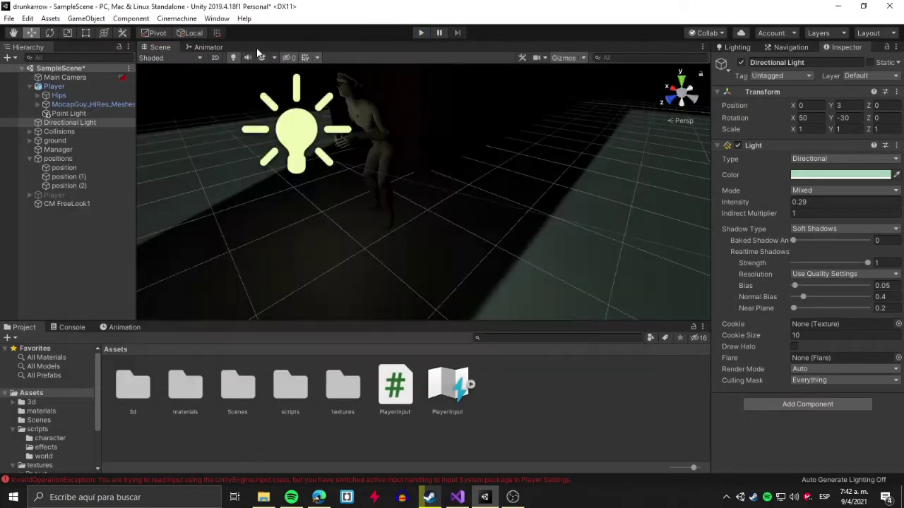
In the Scene view with lighting off, frame and orbit around the Player character.
left_click(159, 45)
left_click(233, 58)
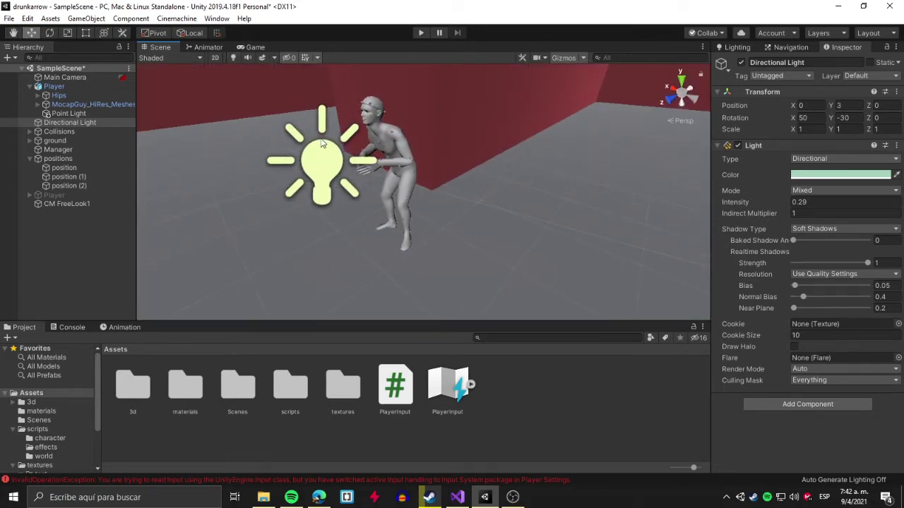
scroll(427, 294, "down", 5)
mouse_move(427, 295)
left_mouse_down("alt")
mouse_move(596, 97)
mouse_move(358, 153)
left_mouse_up("alt")
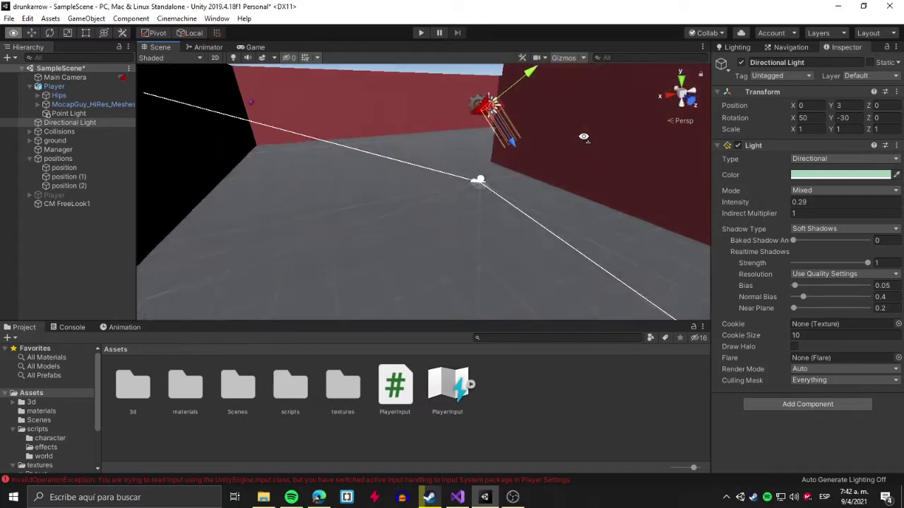
scroll(395, 172, "up", 5)
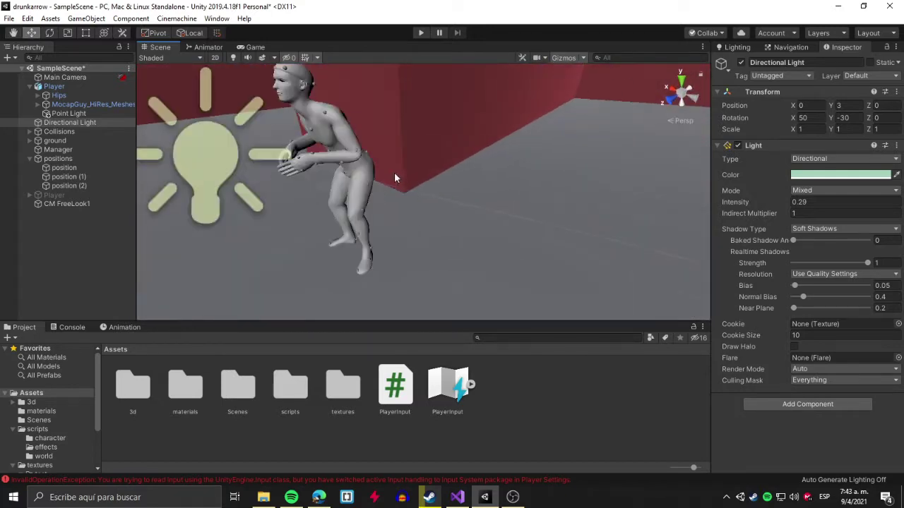
scroll(395, 172, "up", 2)
double_click(91, 90)
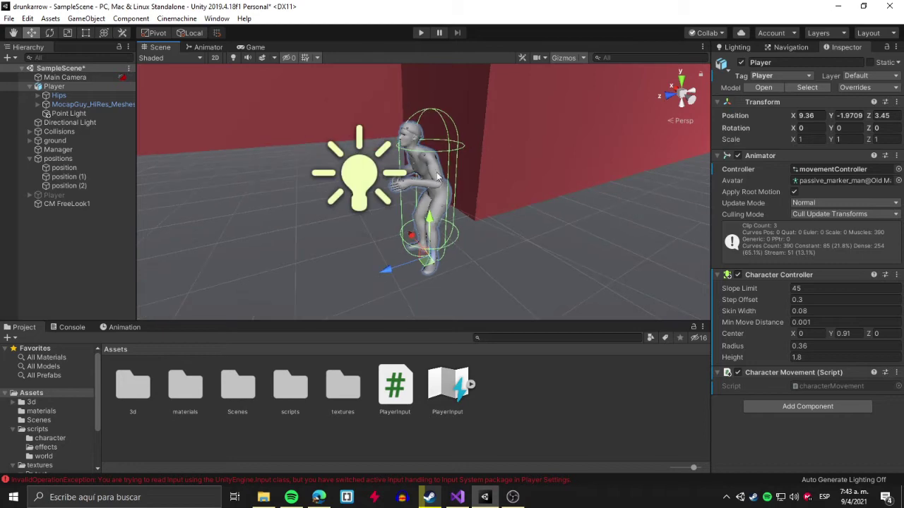
scroll(457, 185, "up", 2)
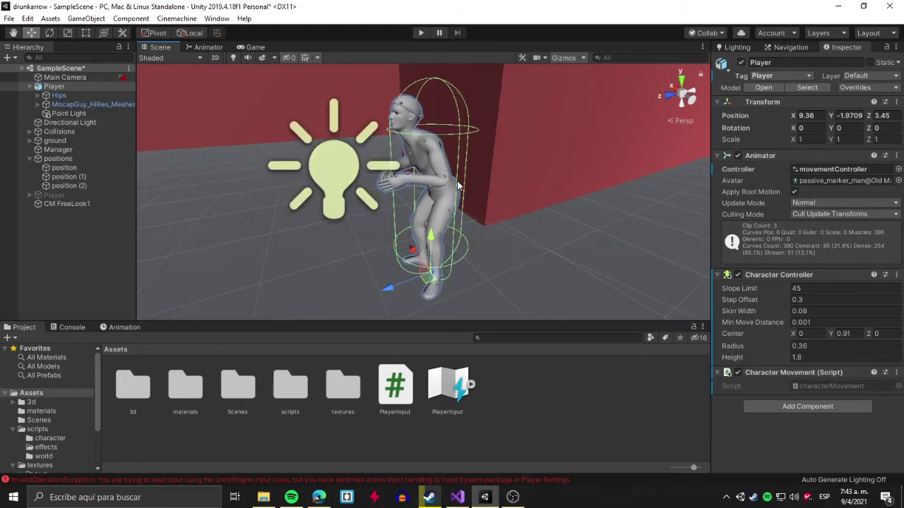
mouse_move(433, 157)
left_mouse_down("alt")
mouse_move(551, 201)
mouse_move(442, 176)
mouse_move(754, 284)
left_mouse_up("alt")
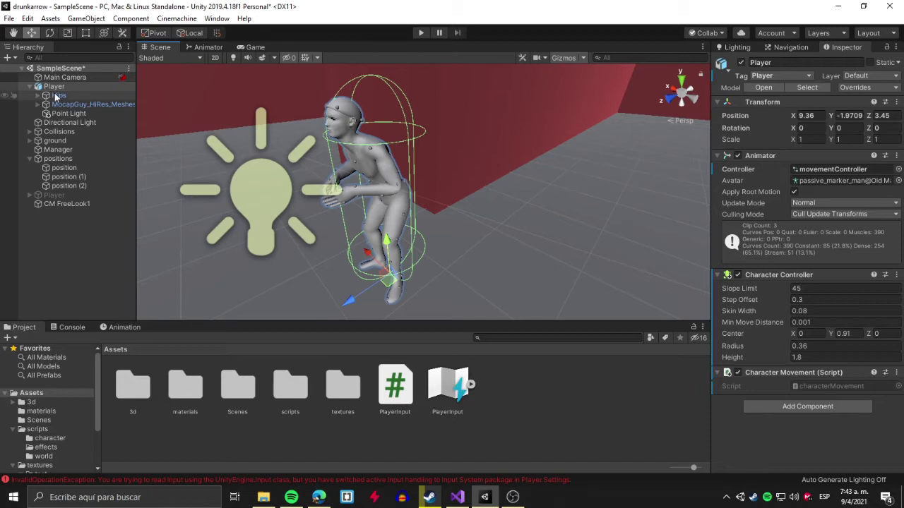
Turn scene lighting back on and try an orange Point Light colour before reverting to pale green.
left_click(68, 114)
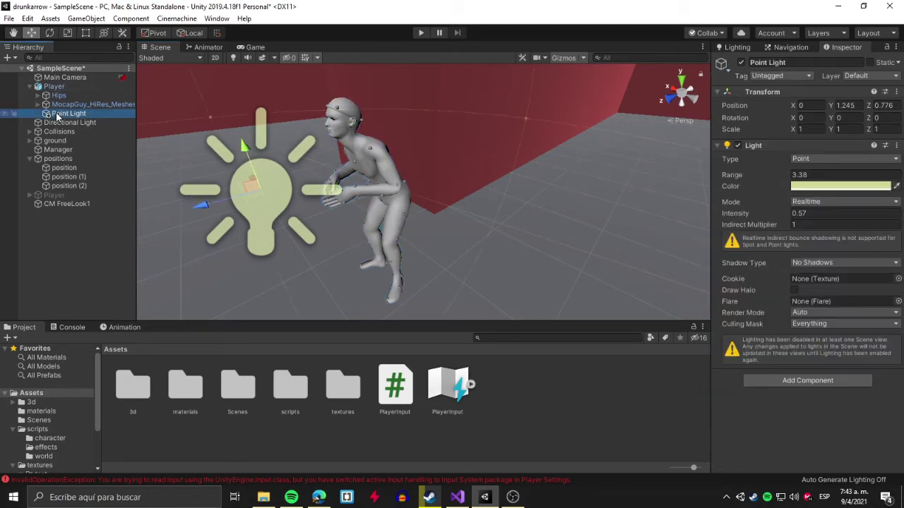
left_click(233, 58)
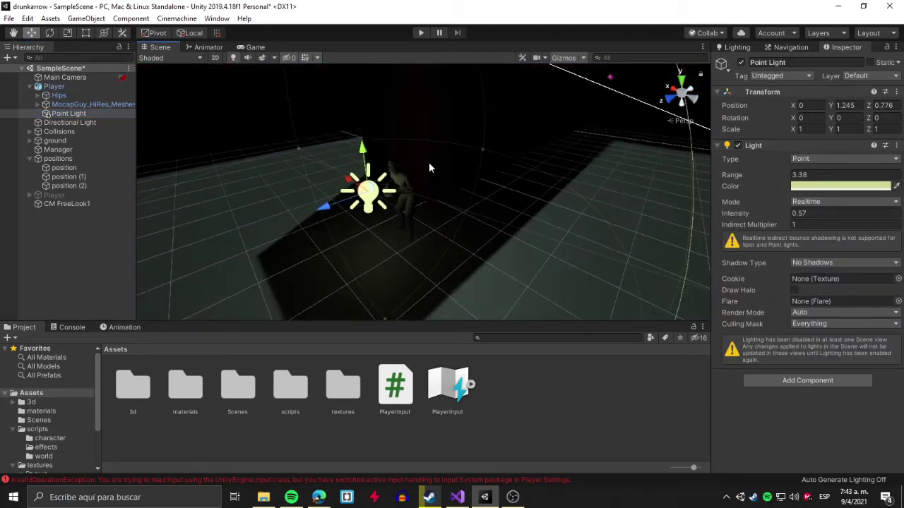
left_click(824, 187)
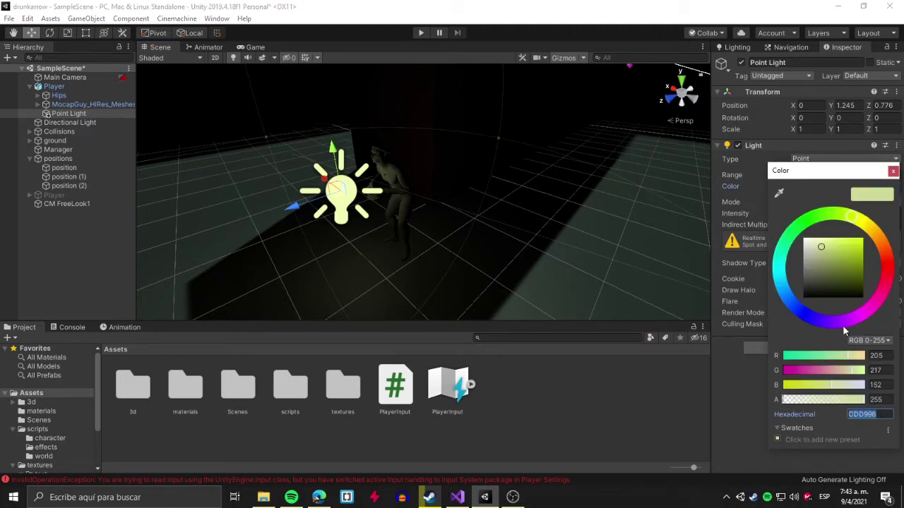
mouse_move(876, 235)
left_mouse_down()
mouse_move(884, 252)
mouse_move(854, 241)
left_mouse_up()
left_click(853, 254)
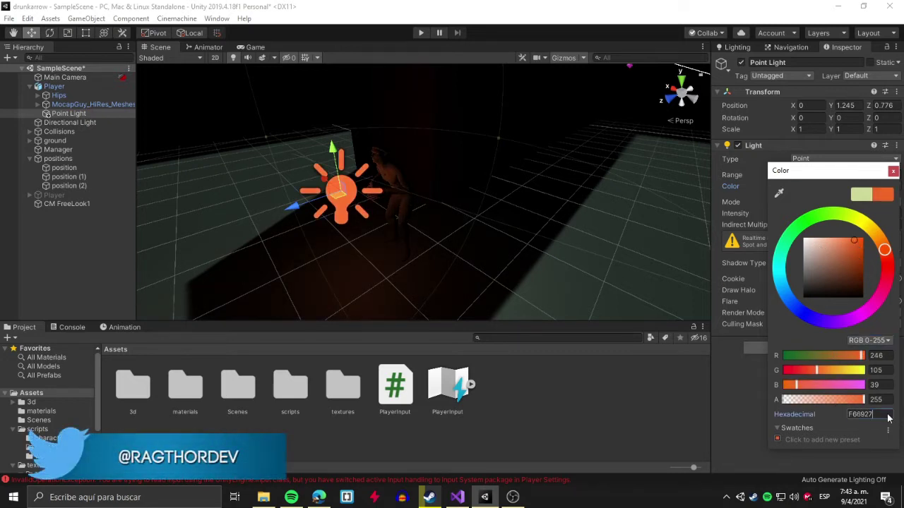
left_click(860, 195)
left_click(893, 170)
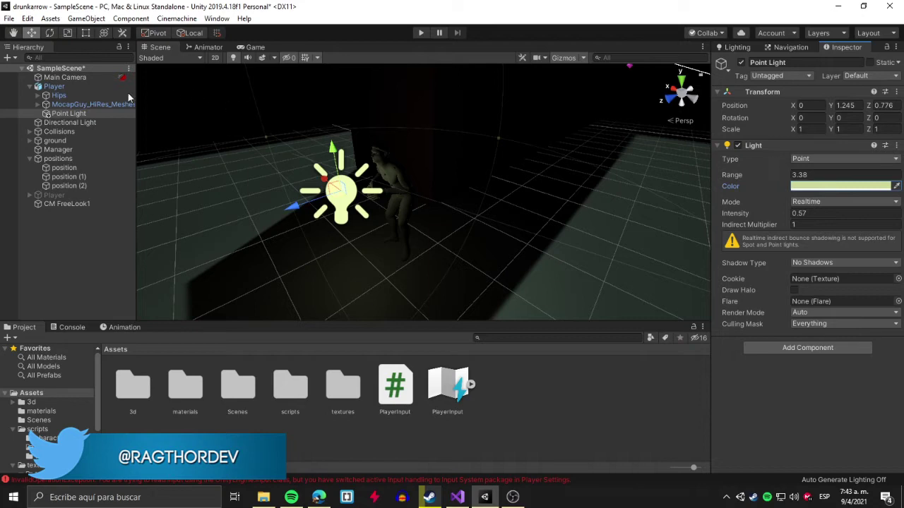
Frame the Directional Light and try an orange tint, keeping its mint colour.
double_click(72, 123)
middle_click_drag(322, 174, 359, 165)
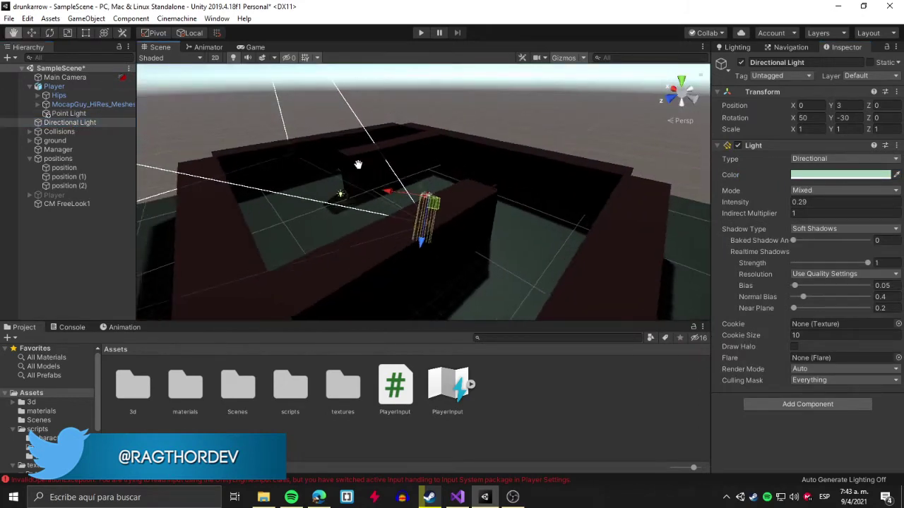
mouse_move(358, 165)
left_mouse_down("alt")
mouse_move(416, 199)
mouse_move(452, 206)
left_mouse_up("alt")
left_click(801, 176)
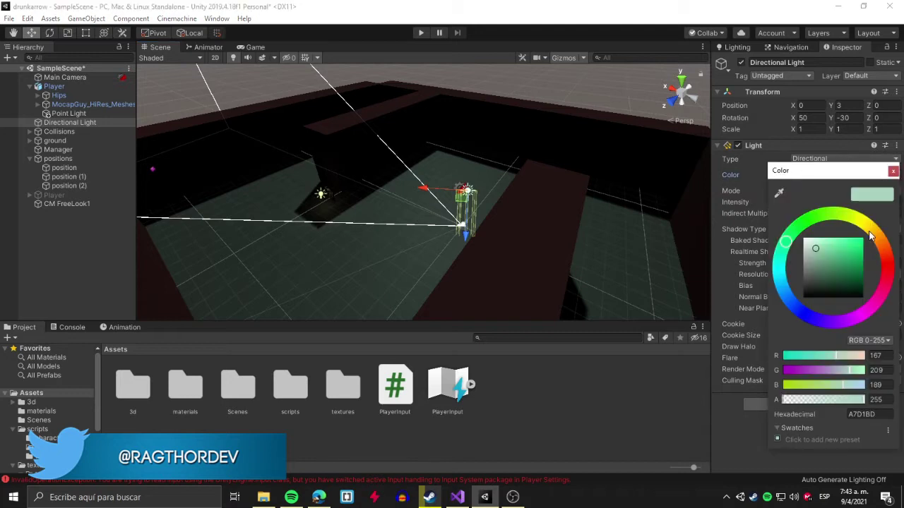
mouse_move(871, 236)
left_mouse_down()
mouse_move(887, 267)
mouse_move(885, 258)
left_mouse_up()
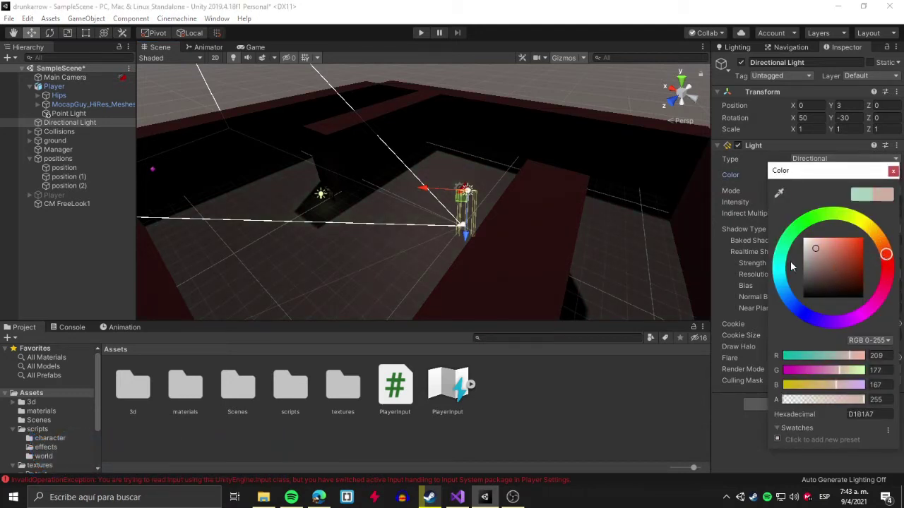
left_click(783, 254)
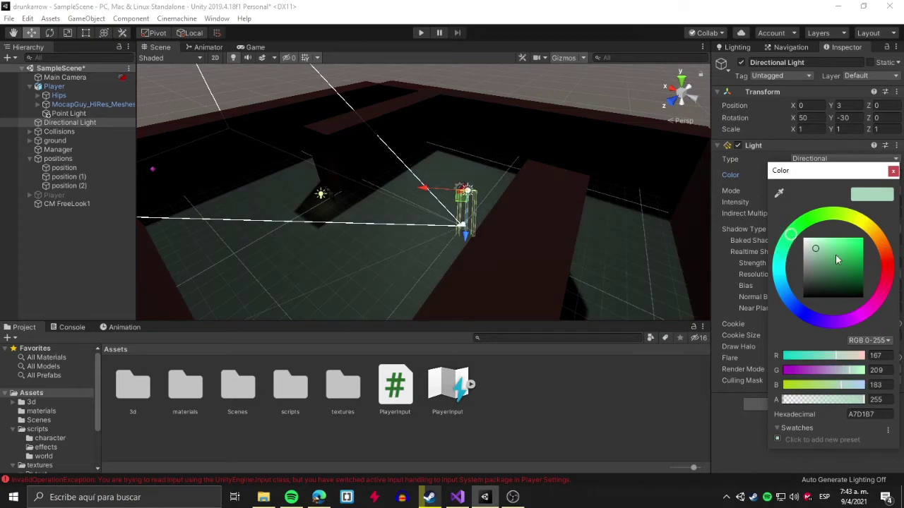
left_click(893, 172)
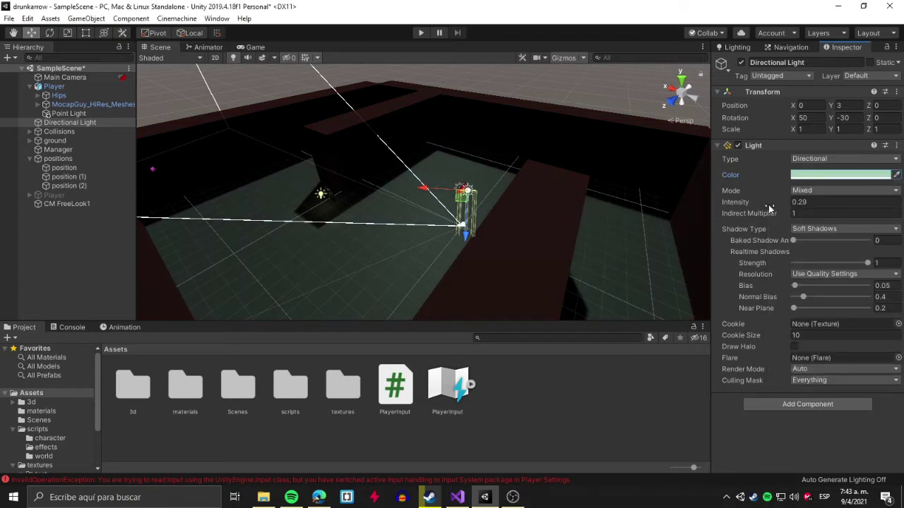
Lower the Directional Light intensity to 0.22 and turn off scene lighting.
left_click_drag(769, 209, 707, 202)
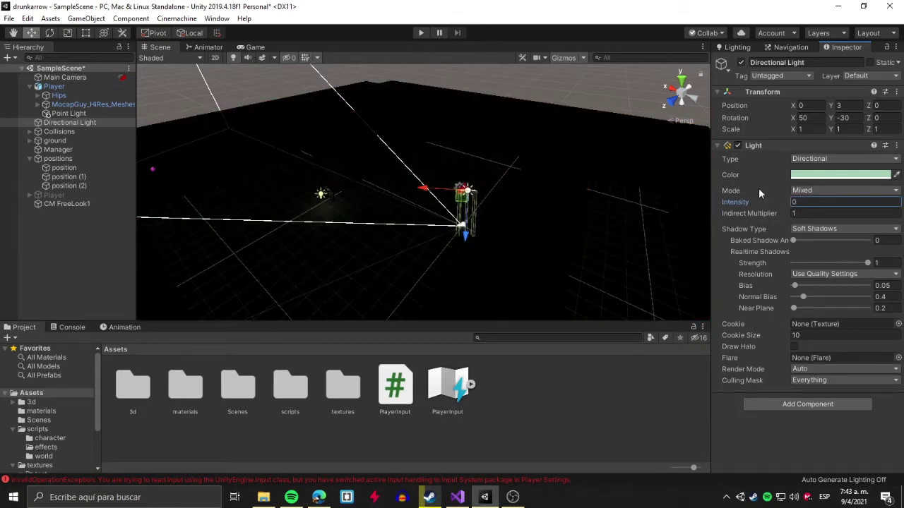
left_click_drag(768, 205, 775, 212)
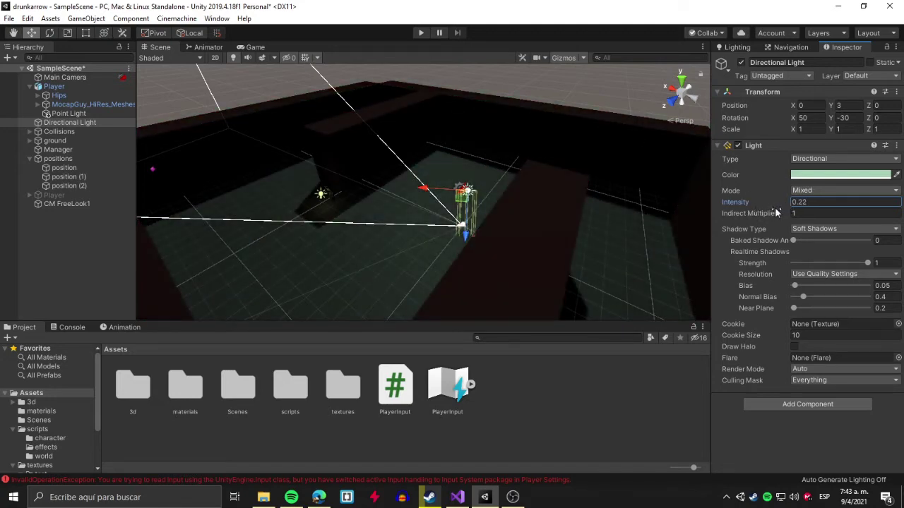
left_click(233, 58)
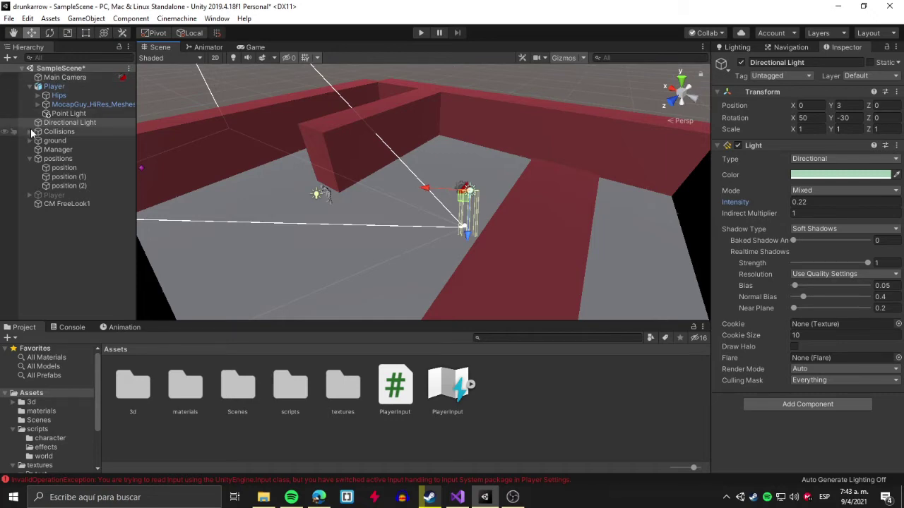
left_click(30, 132)
left_click(60, 140)
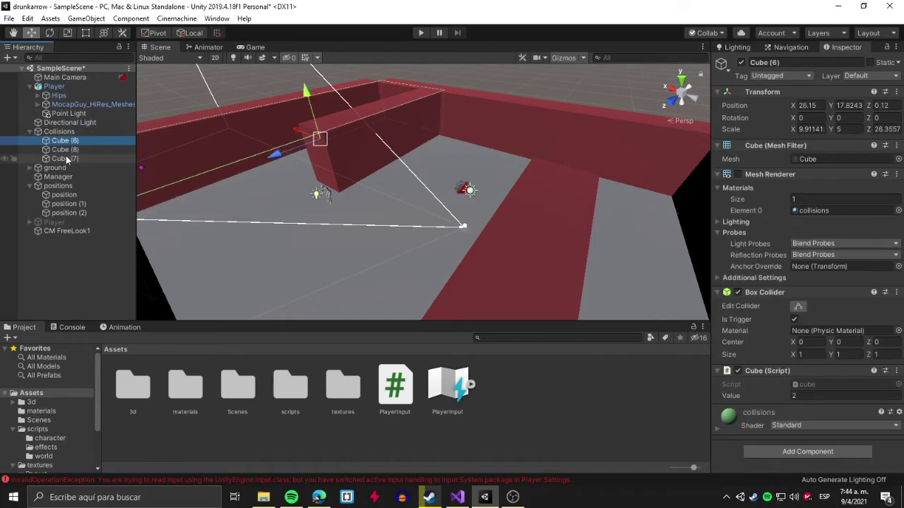
left_click(64, 158, "shift")
mouse_move(406, 146)
middle_mouse_down()
mouse_move(476, 185)
mouse_move(434, 164)
middle_mouse_up()
left_click(738, 173)
mouse_move(435, 165)
left_mouse_down("alt")
mouse_move(536, 177)
mouse_move(574, 211)
mouse_move(612, 213)
mouse_move(557, 200)
left_mouse_up("alt")
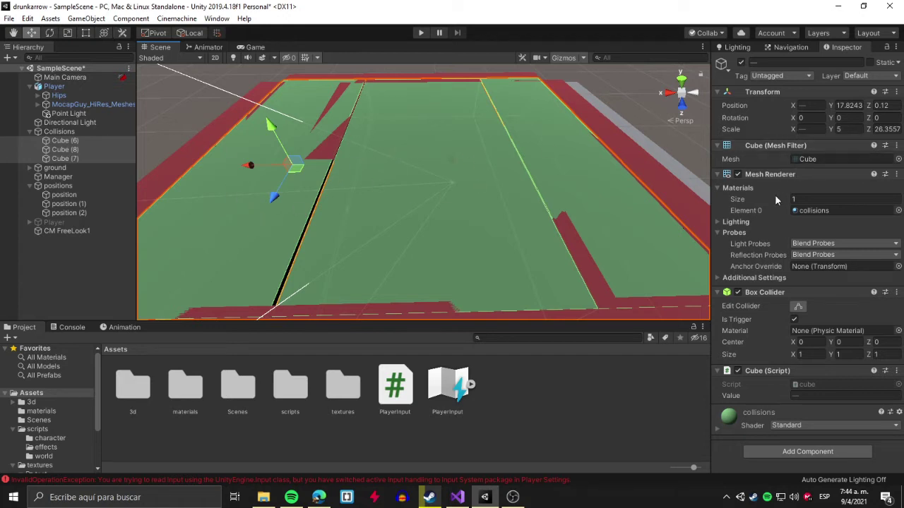
left_click(738, 174)
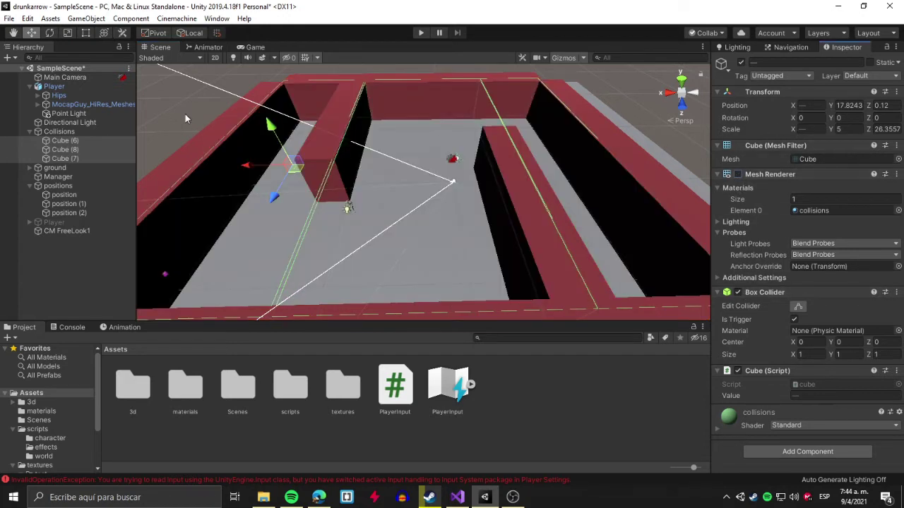
left_click(30, 132)
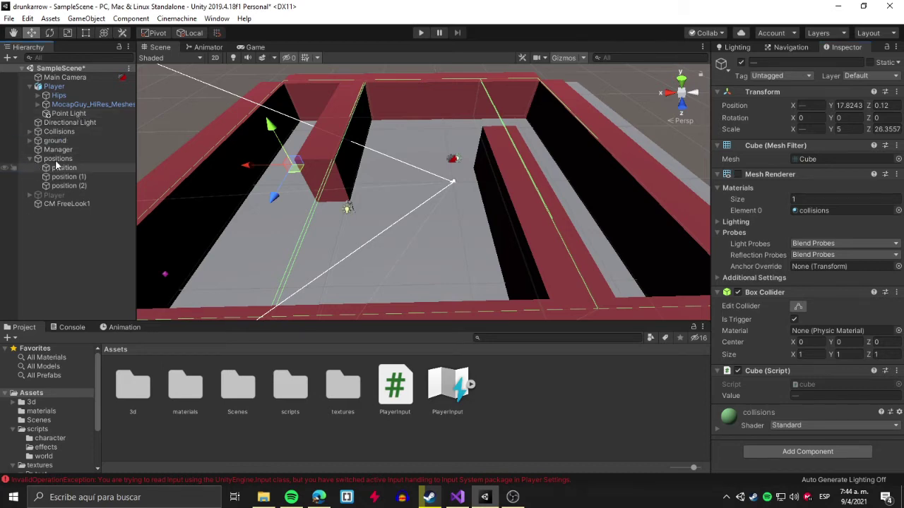
double_click(65, 77)
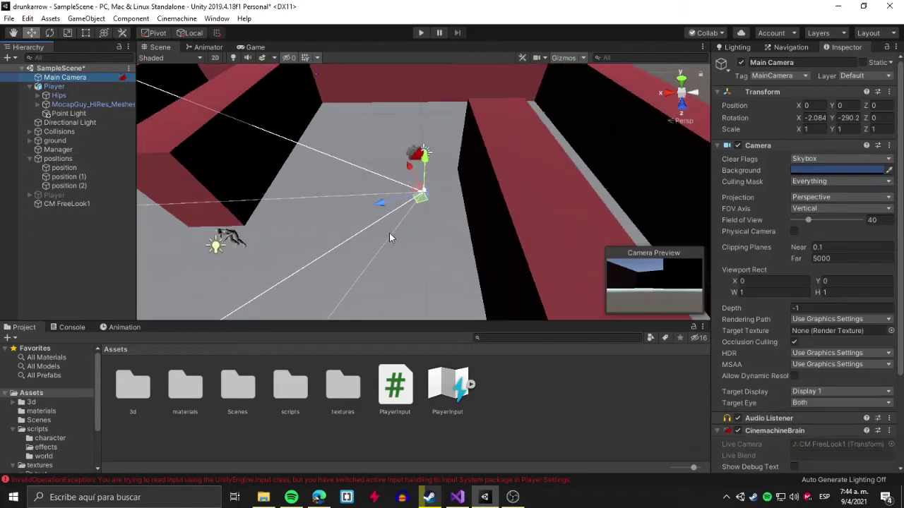
mouse_move(389, 233)
left_mouse_down("alt")
mouse_move(494, 187)
mouse_move(360, 176)
mouse_move(325, 129)
left_mouse_up("alt")
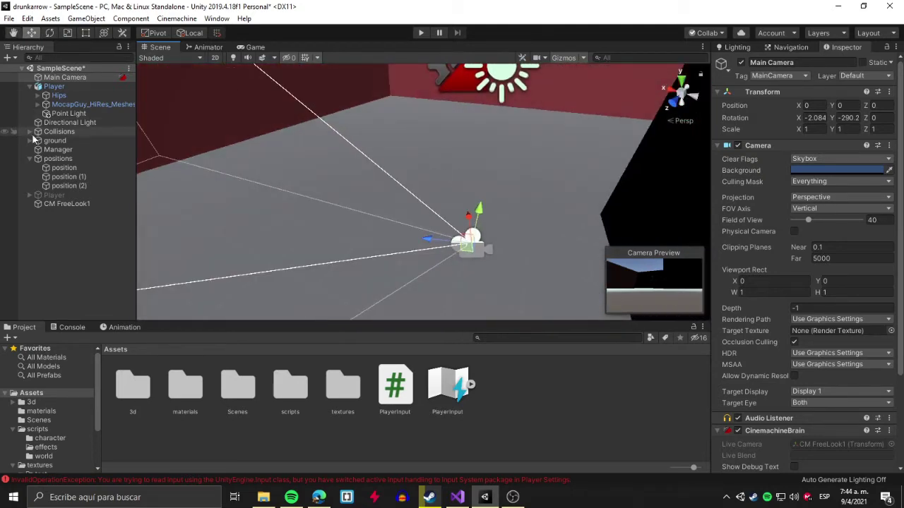
Frame camera point position (1) and raise it to about 10.7 units high.
left_click(51, 169)
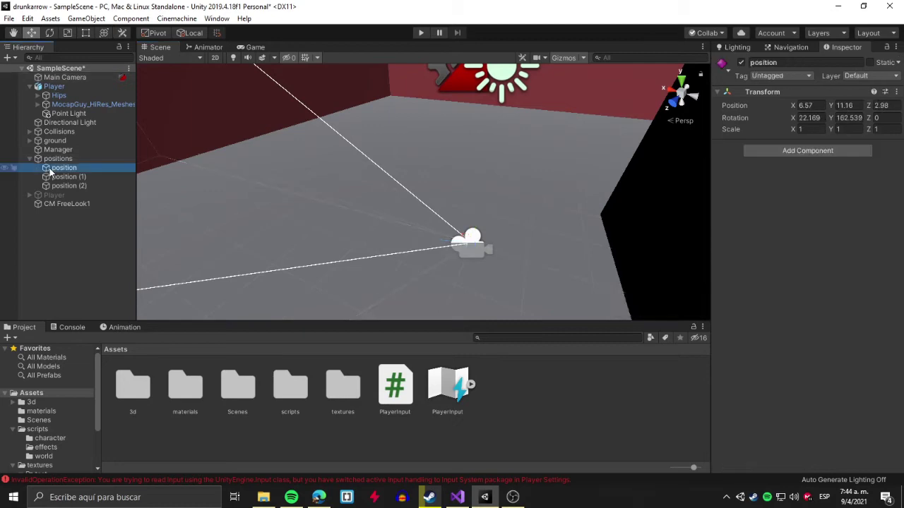
key("f")
scroll(326, 183, "up", 3)
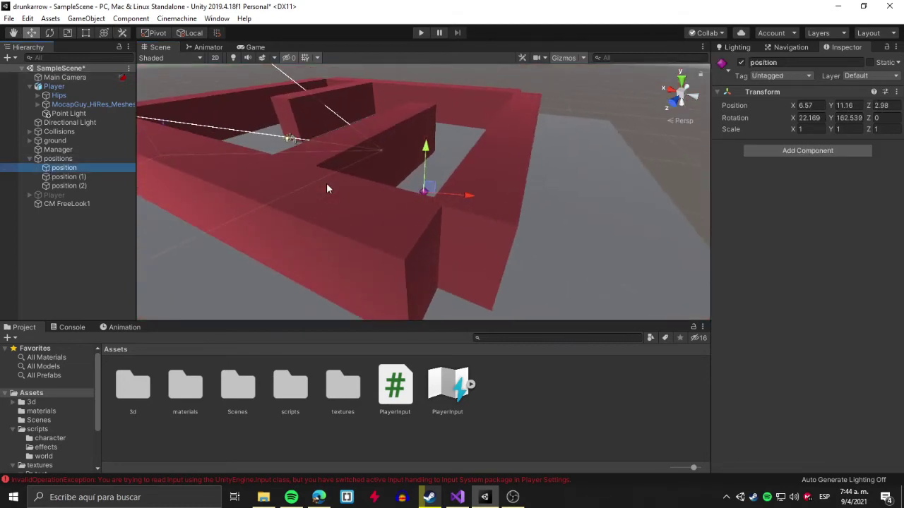
scroll(326, 182, "up", 3)
scroll(327, 183, "up", 3)
scroll(327, 182, "up", 2)
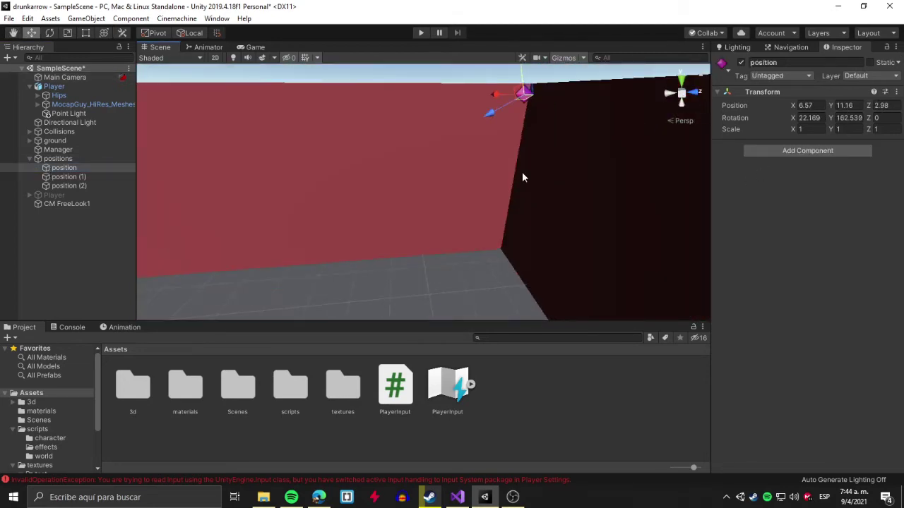
mouse_move(522, 172)
right_mouse_down()
mouse_move(546, 144)
mouse_move(576, 141)
right_mouse_up()
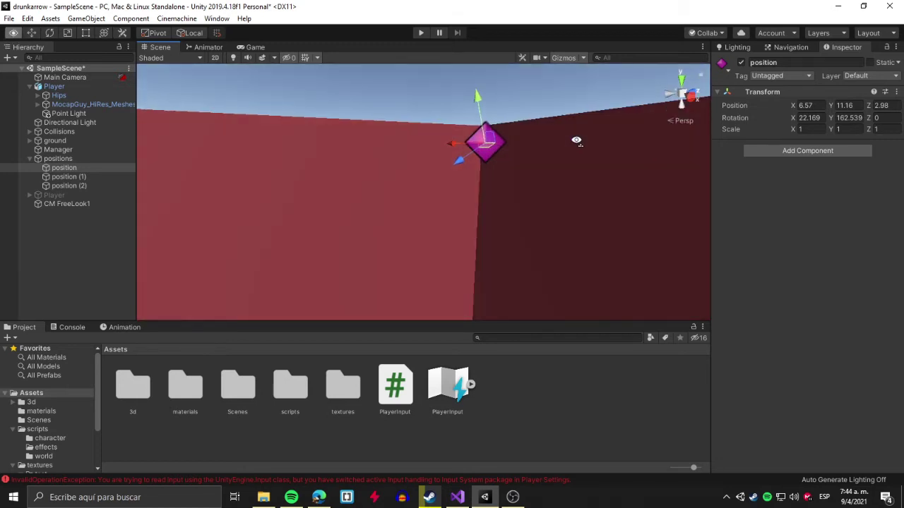
double_click(68, 176)
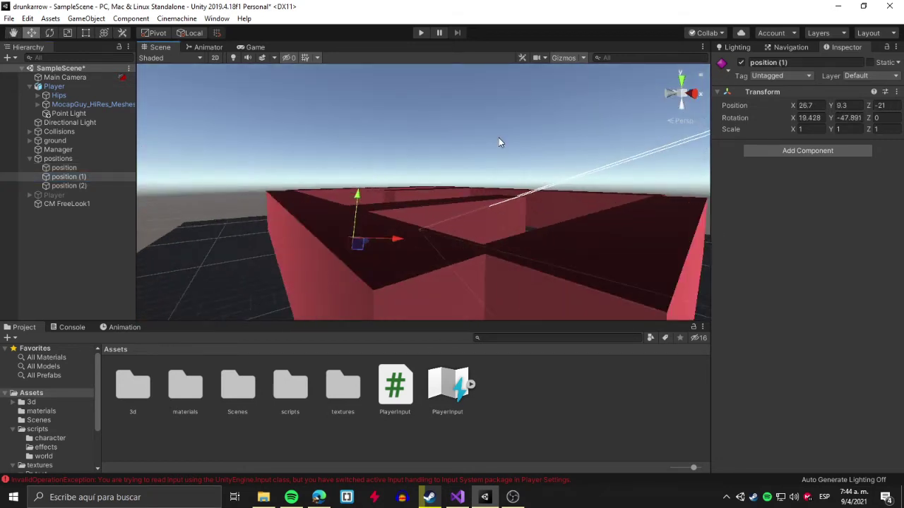
mouse_move(499, 142)
right_mouse_down()
mouse_move(322, 173)
mouse_move(530, 252)
right_mouse_up()
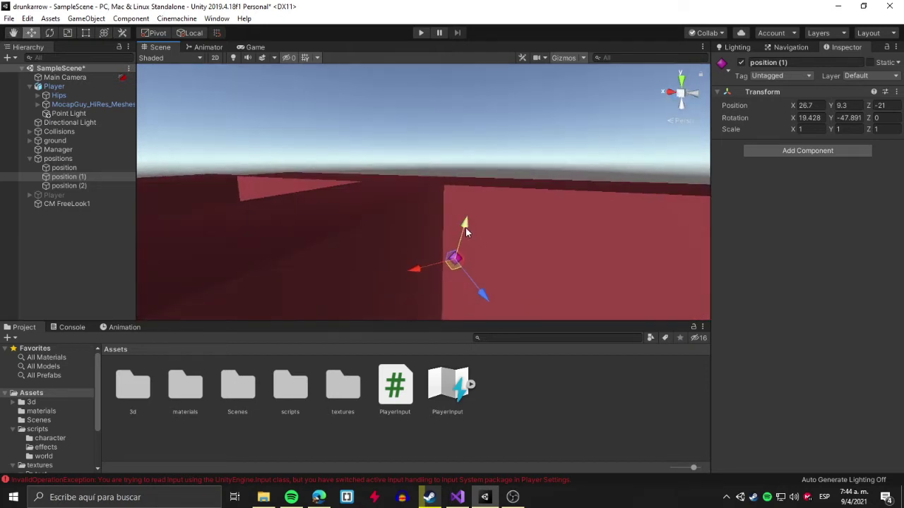
left_click_drag(465, 227, 483, 195)
Frame position (2) and raise it to Y 10.93 near the wall tops.
double_click(68, 185)
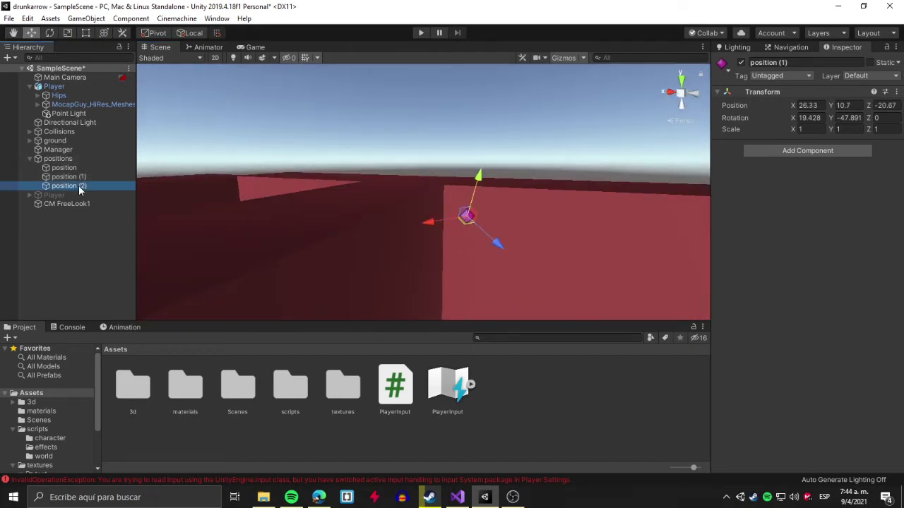
mouse_move(525, 154)
right_mouse_down()
mouse_move(278, 182)
mouse_move(342, 173)
right_mouse_up()
left_click_drag(342, 173, 336, 150)
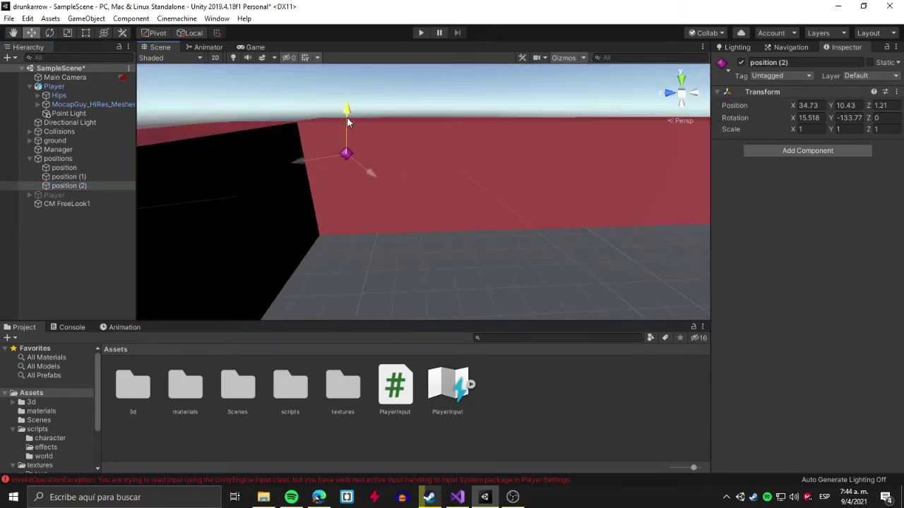
mouse_move(510, 209)
right_mouse_down()
mouse_move(445, 177)
mouse_move(434, 188)
right_mouse_up()
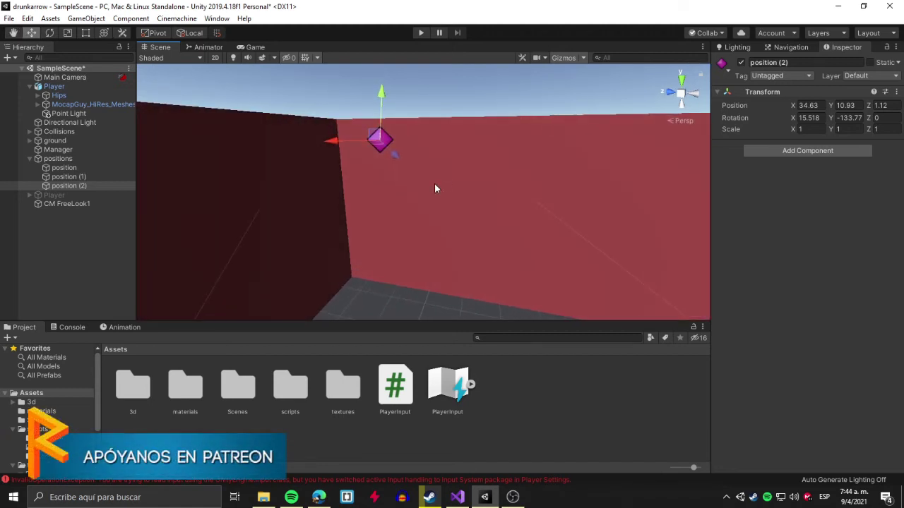
scroll(58, 407, "down", 2)
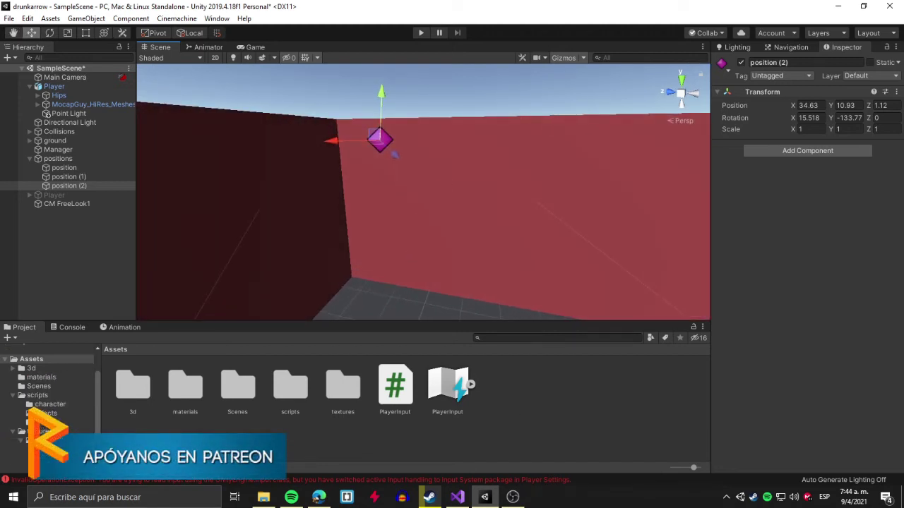
Browse to Assets > scripts > world and open CameraManager.cs in Visual Studio.
left_click(46, 413)
left_click(42, 423)
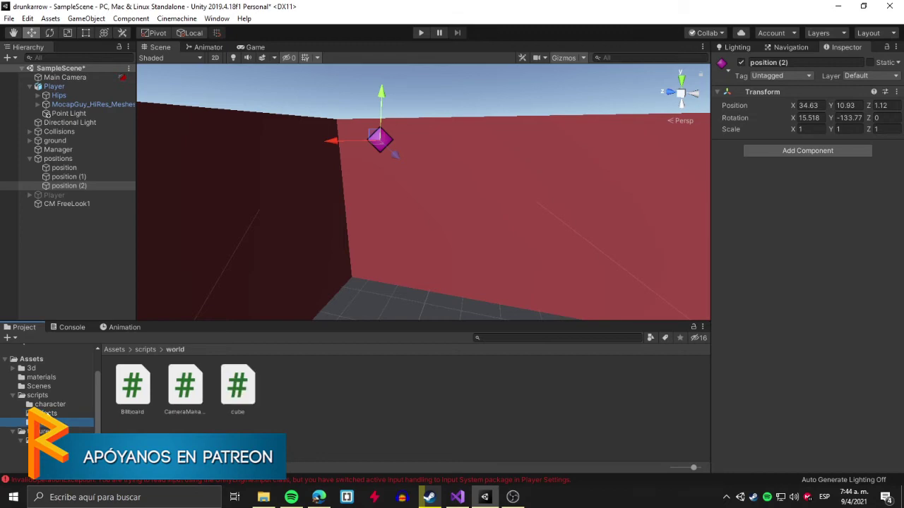
left_click(185, 387)
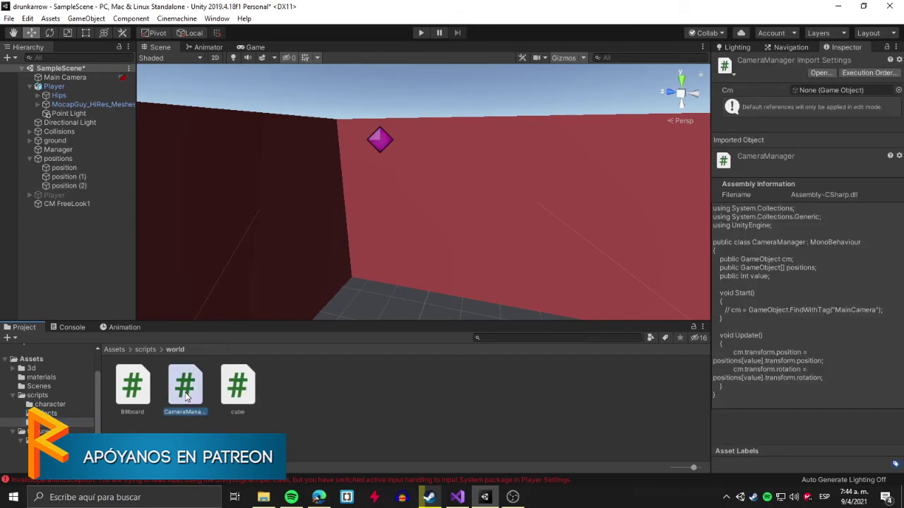
double_click(185, 391)
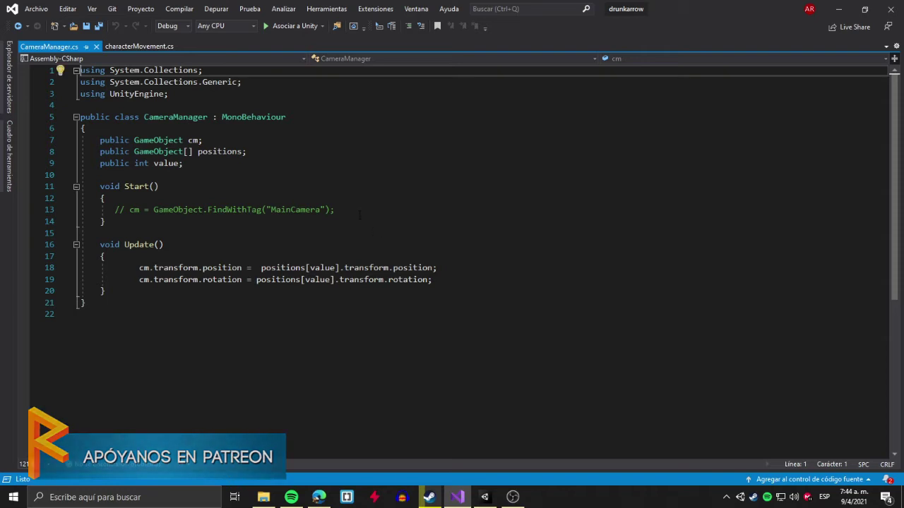
Highlight the commented-out FindWithTag line and the whole Start() method in CameraManager.cs.
left_click_drag(357, 210, 353, 204)
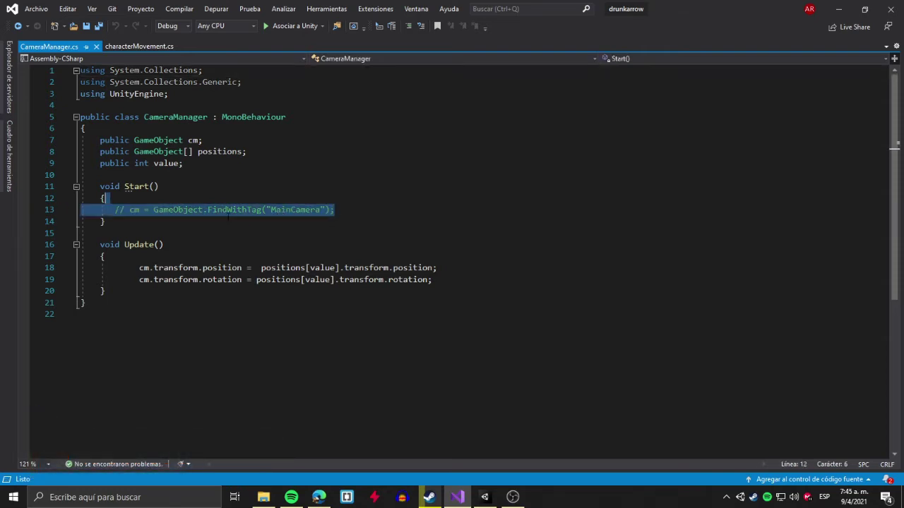
left_click(203, 191)
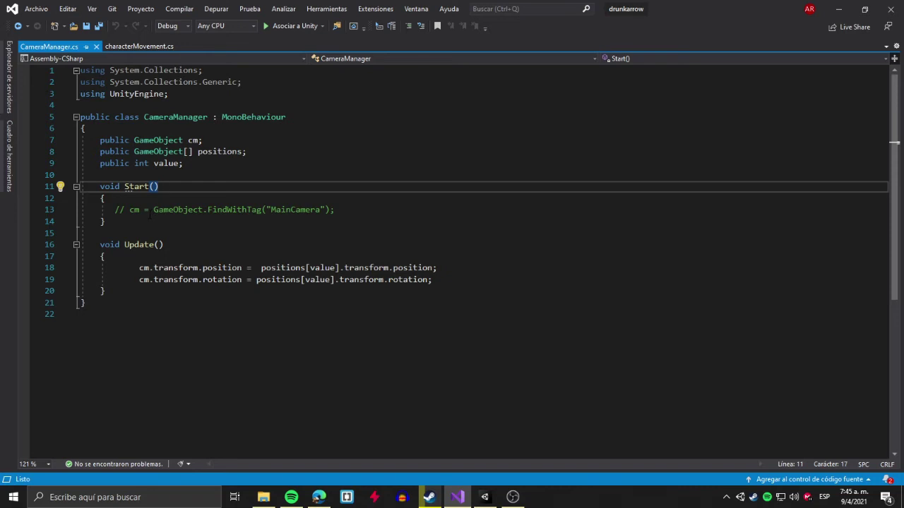
left_click_drag(142, 220, 90, 187)
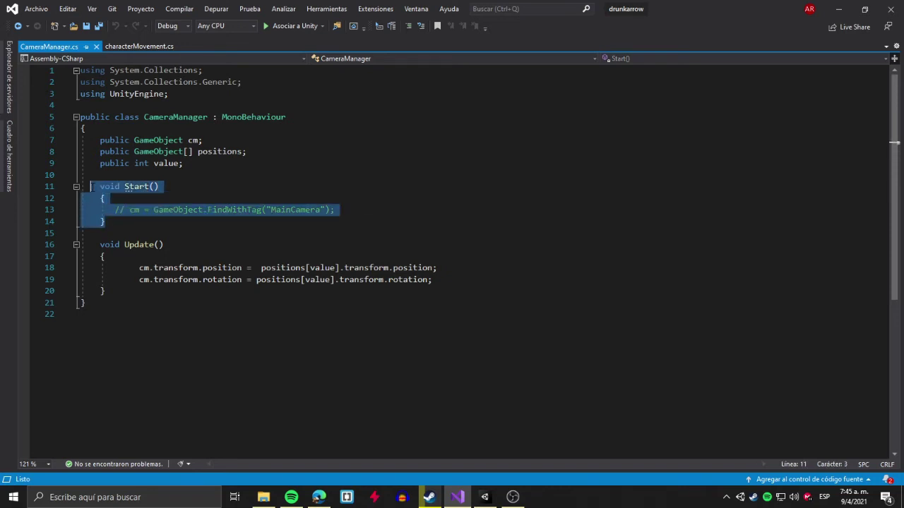
left_click(186, 174)
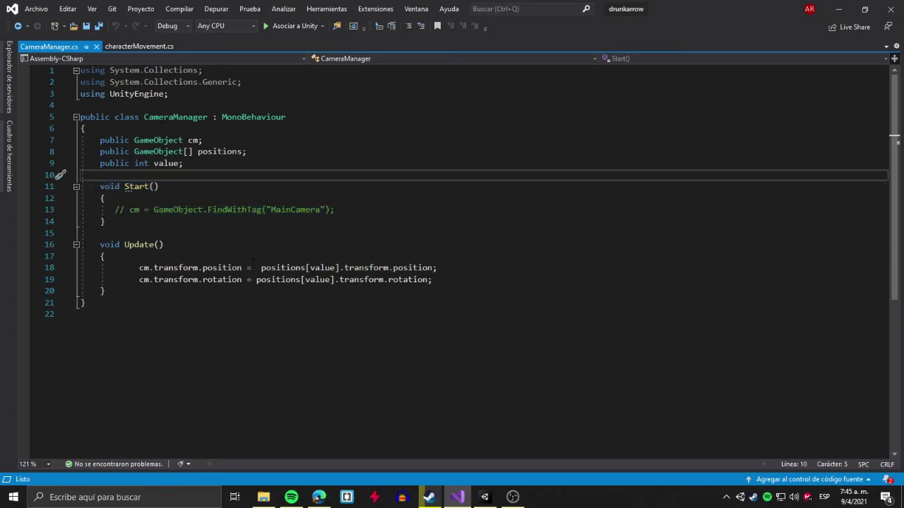
From Unity, open cube.cs in Visual Studio, then minimize Visual Studio.
left_click(459, 499)
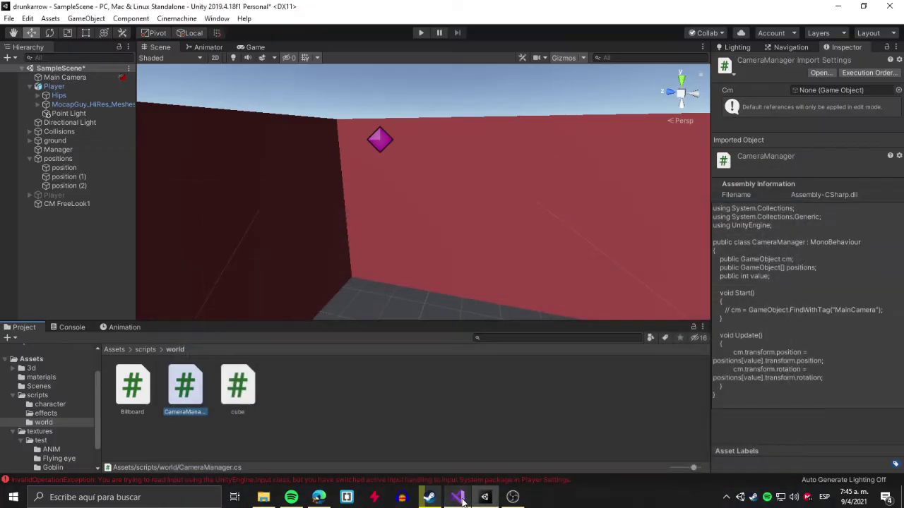
double_click(247, 409)
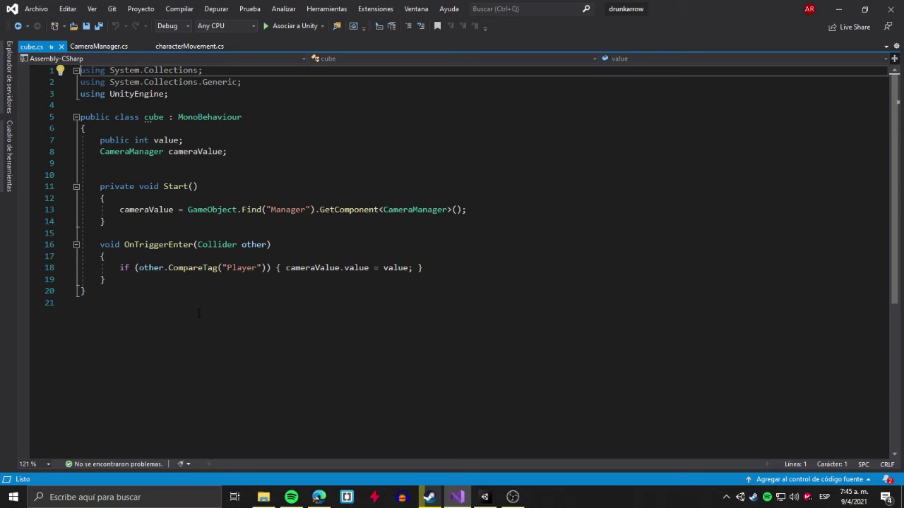
left_click(837, 9)
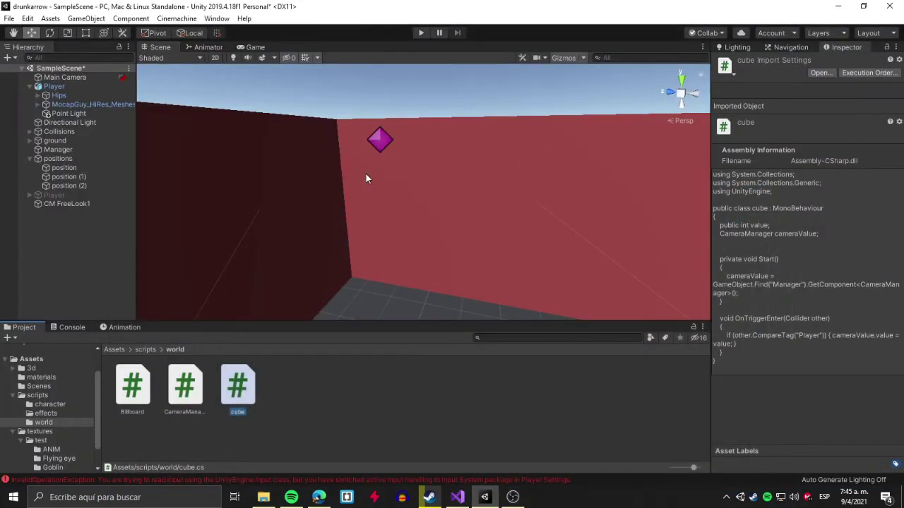
Activate the greyed-out second Player, the shield-bearing skeleton, and orbit around it in the Scene view.
right_click_drag(366, 179, 470, 193)
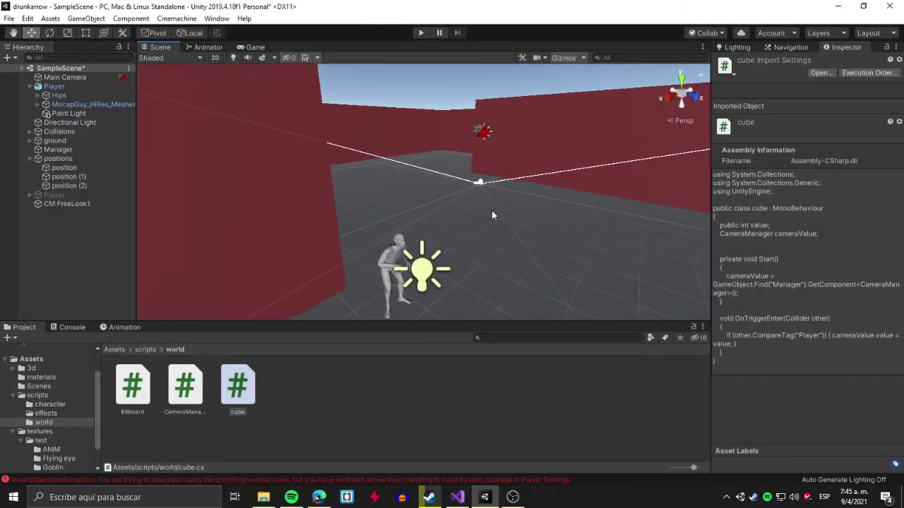
right_click_drag(491, 210, 412, 169)
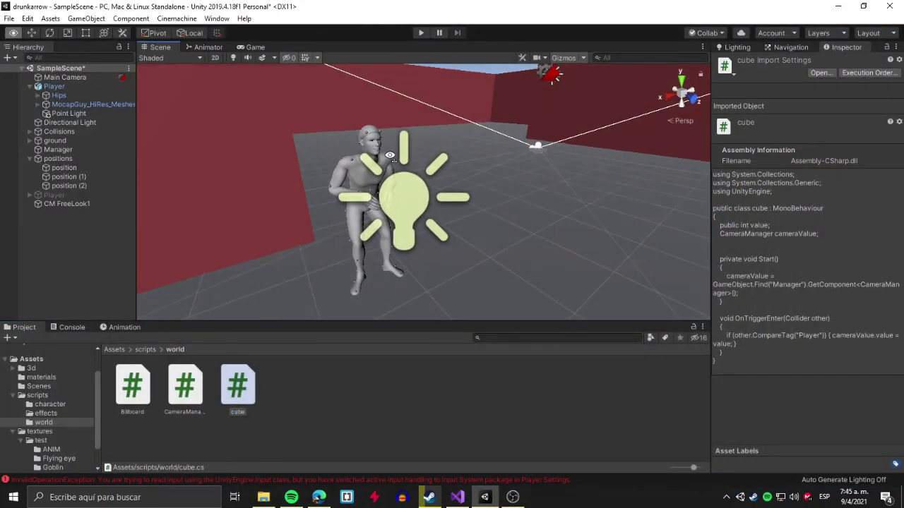
right_click_drag(411, 169, 381, 177)
left_click(70, 195)
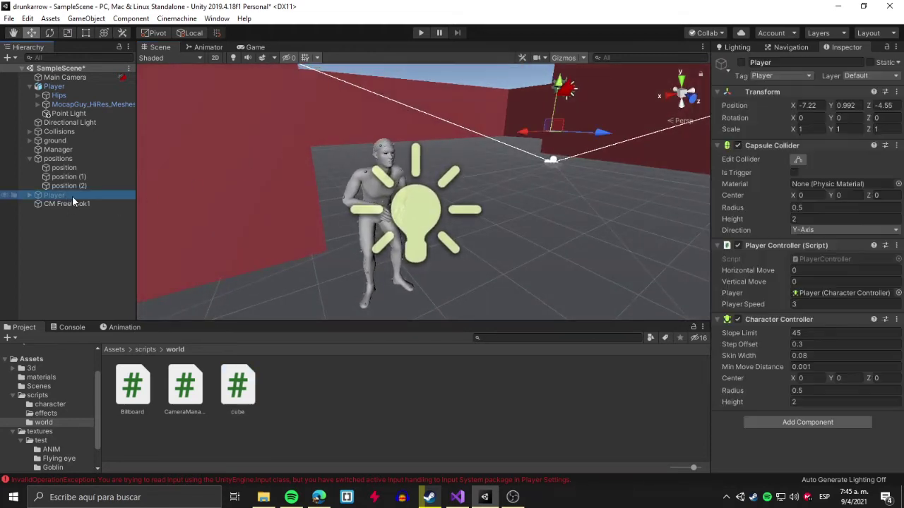
left_click(741, 62)
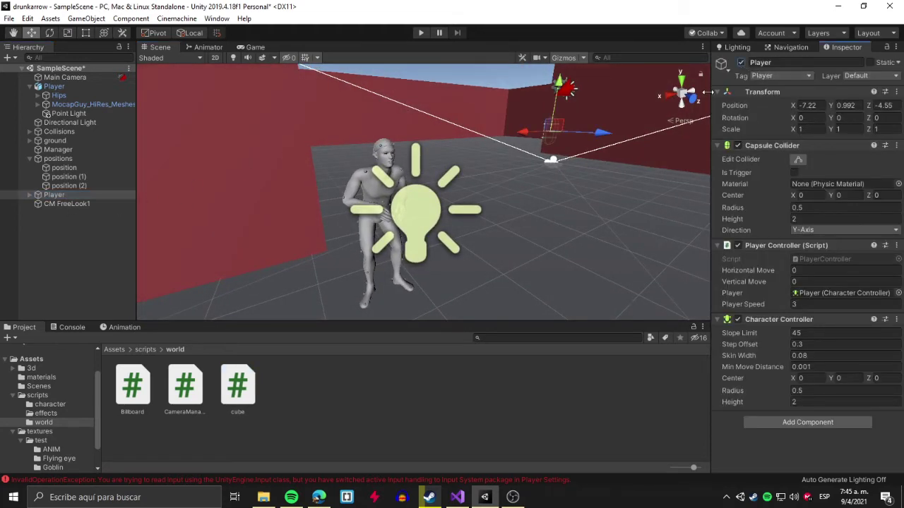
left_click(63, 197)
double_click(62, 197)
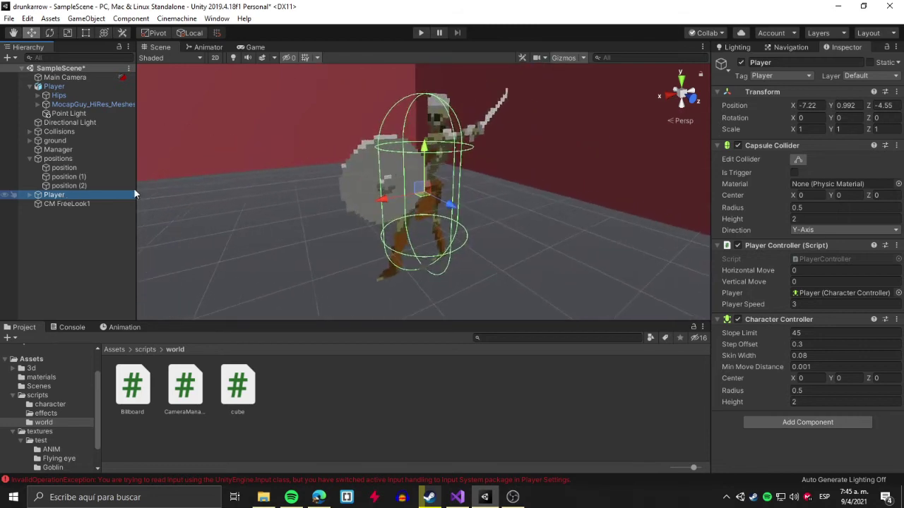
mouse_move(343, 147)
right_mouse_down()
mouse_move(674, 181)
mouse_move(451, 163)
right_mouse_up()
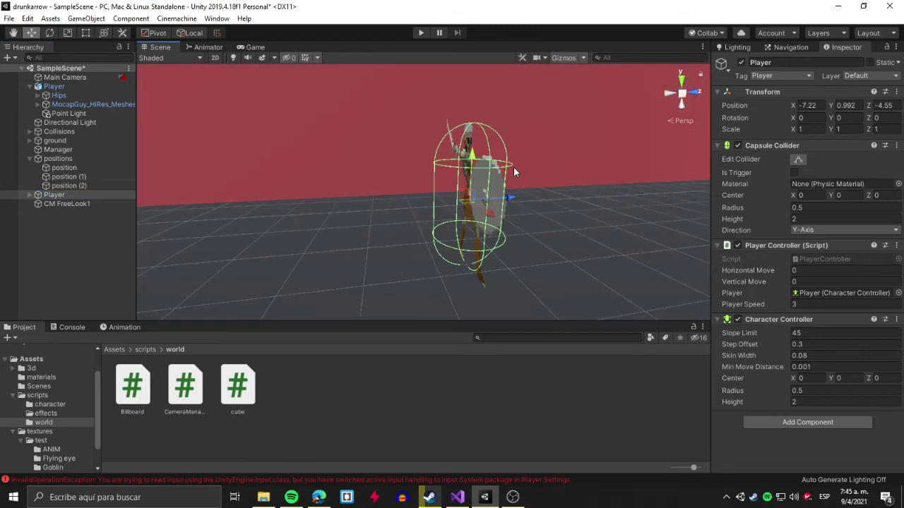
mouse_move(457, 161)
left_mouse_down("alt")
mouse_move(487, 161)
mouse_move(512, 221)
mouse_move(543, 209)
left_mouse_up("alt")
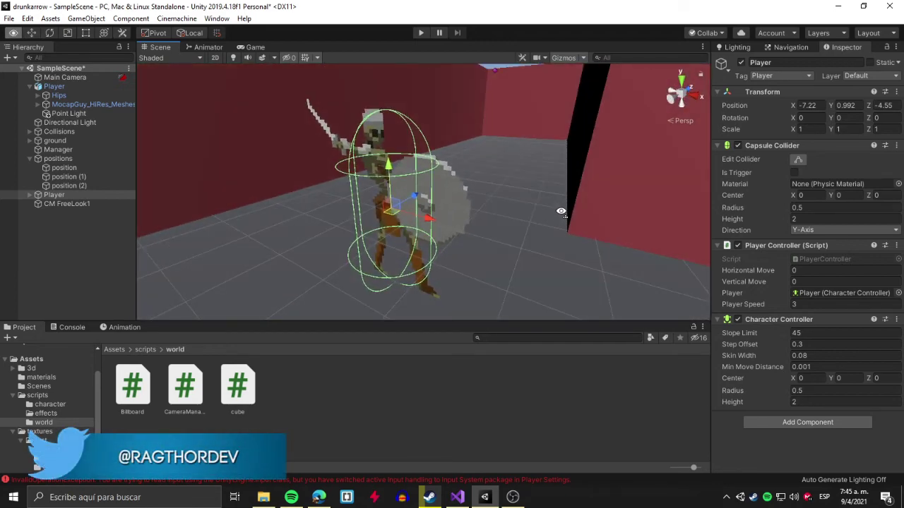
Start and stop a play test with the skeleton player, then bring up the separate game window.
left_click(419, 33)
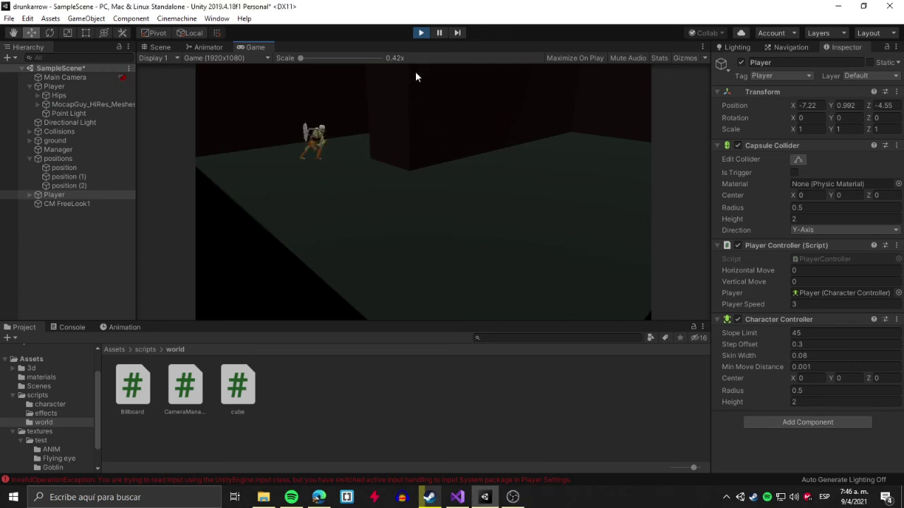
left_click(425, 33)
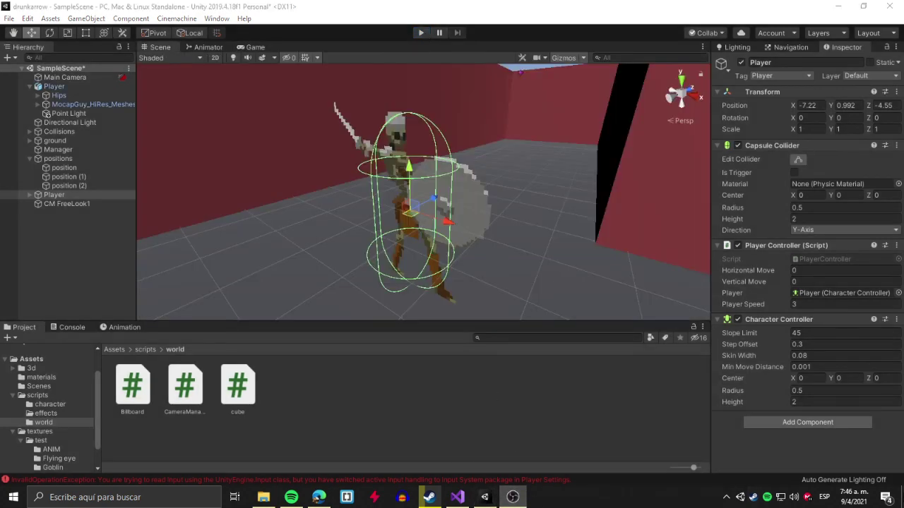
left_click(513, 497)
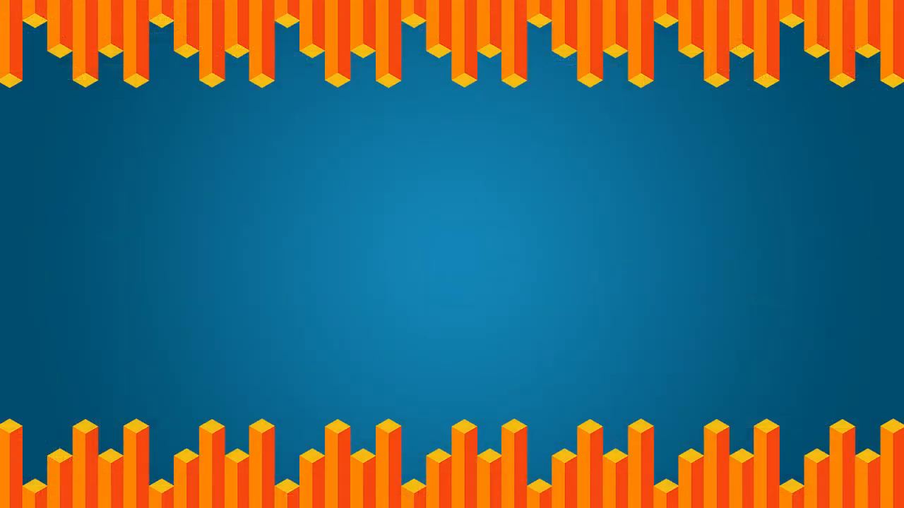